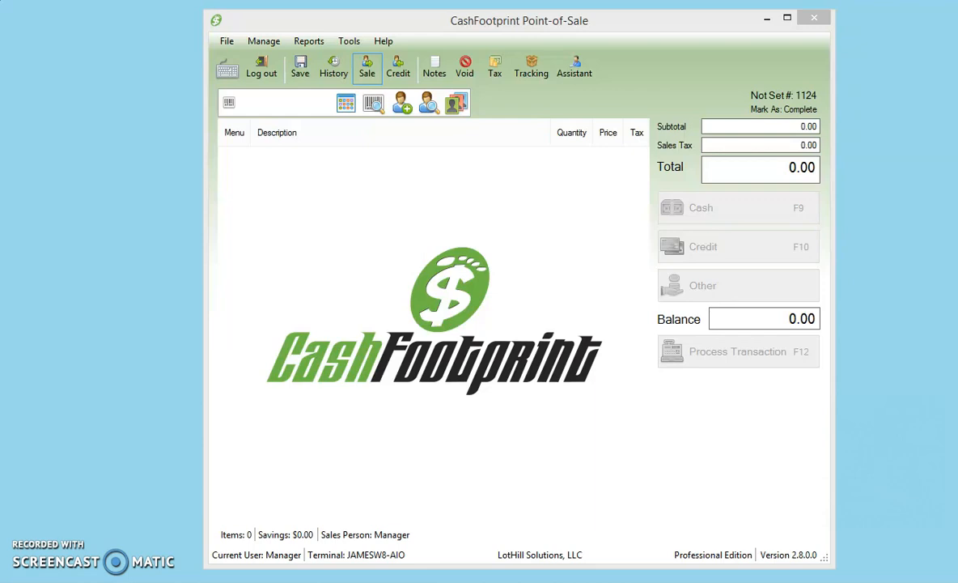
Open the inventory item management and create a new item with item number POSKIT.
click(264, 42)
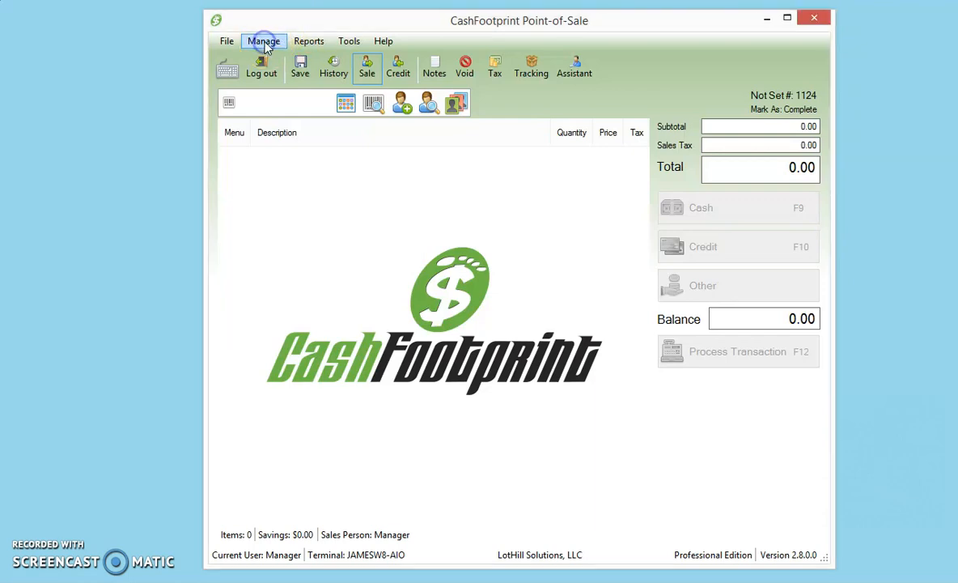
mouse_move(287, 105)
click(486, 108)
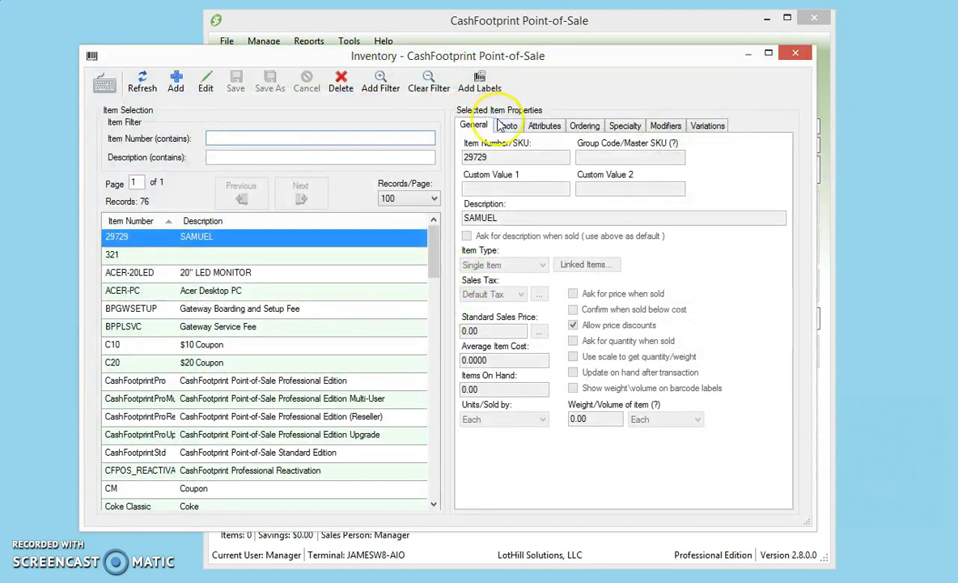
click(176, 84)
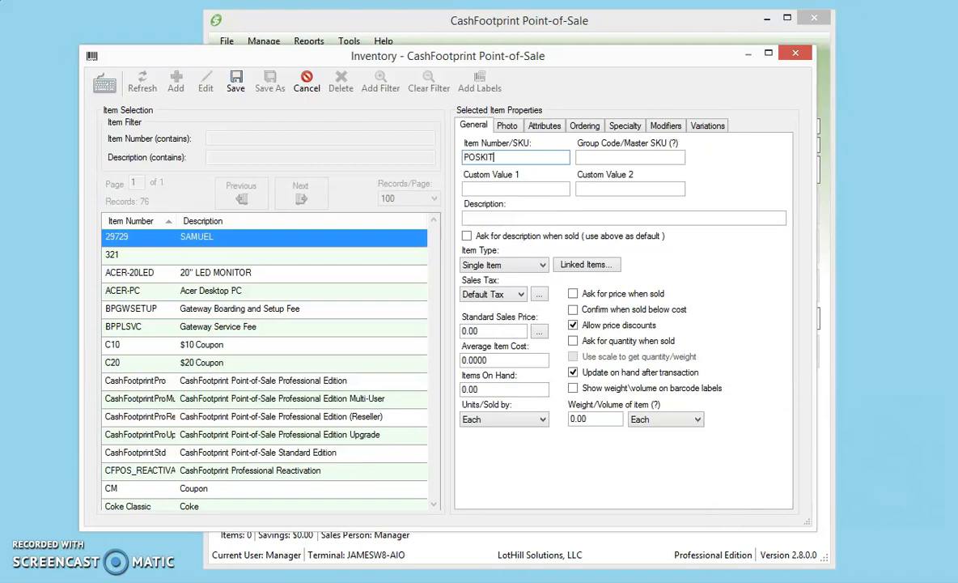
Set the new item's group code to K.
click(650, 159)
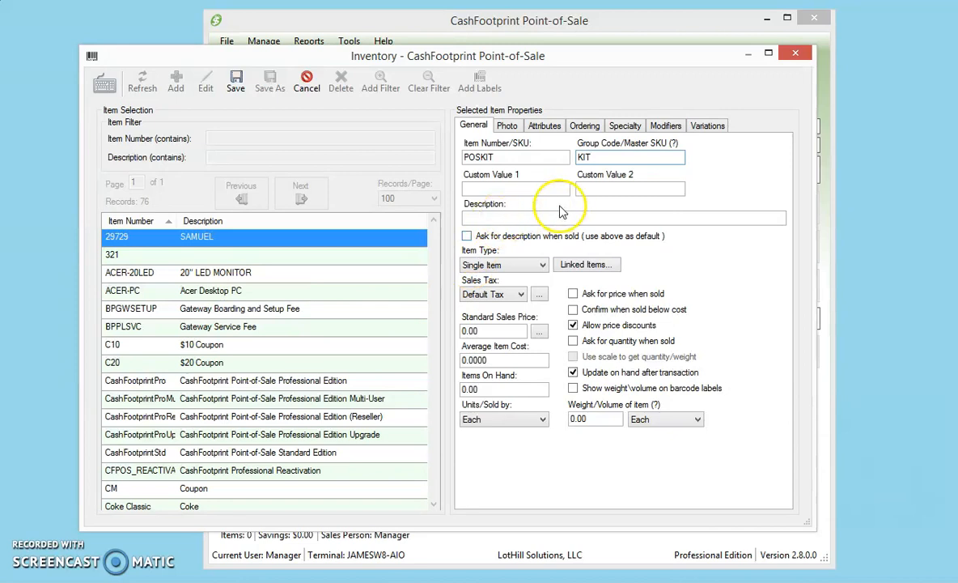
key(BackSpace)
key(BackSpace)
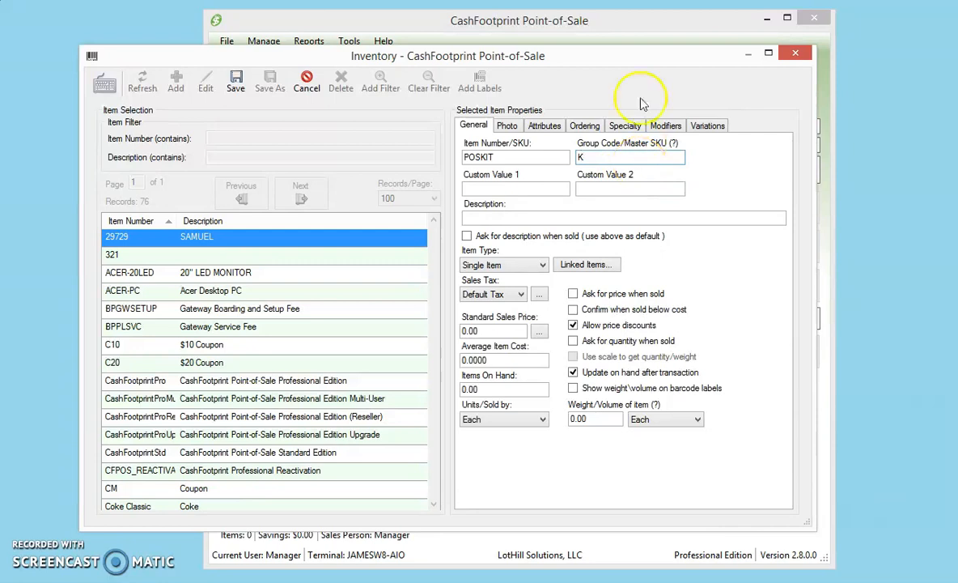
drag(606, 57, 587, 248)
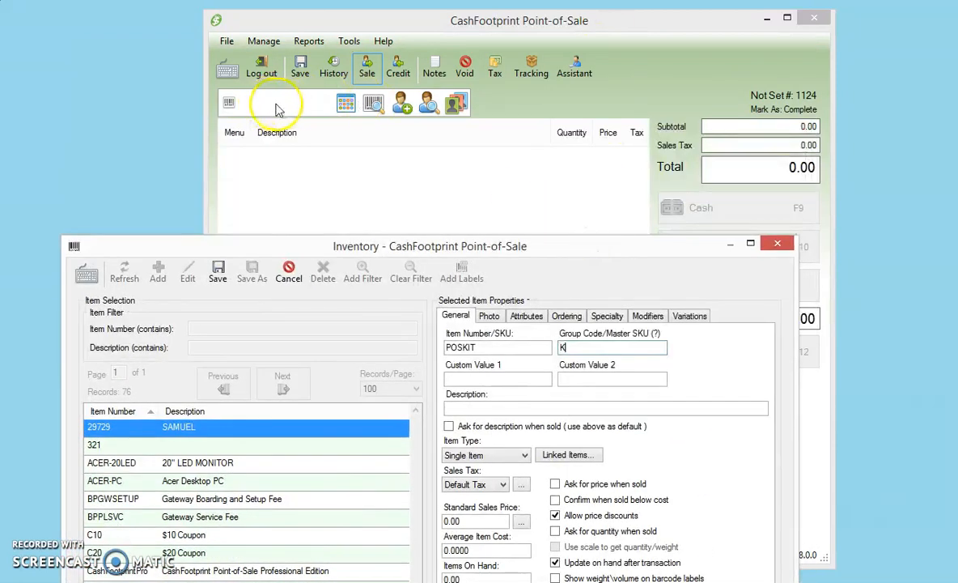
drag(374, 246, 411, 65)
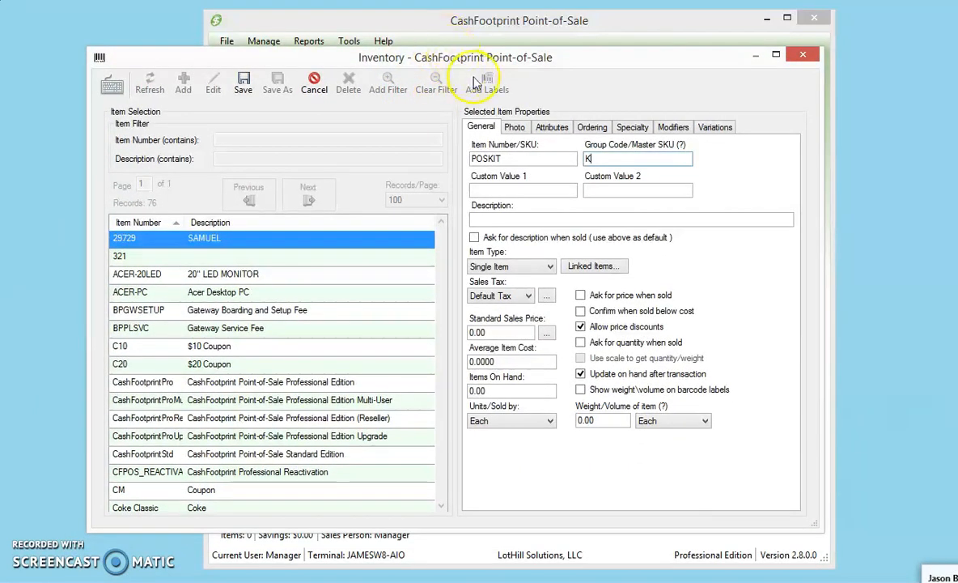
Describe the item as "POS Kit #1" and set its item type to Assembled Item.
click(556, 218)
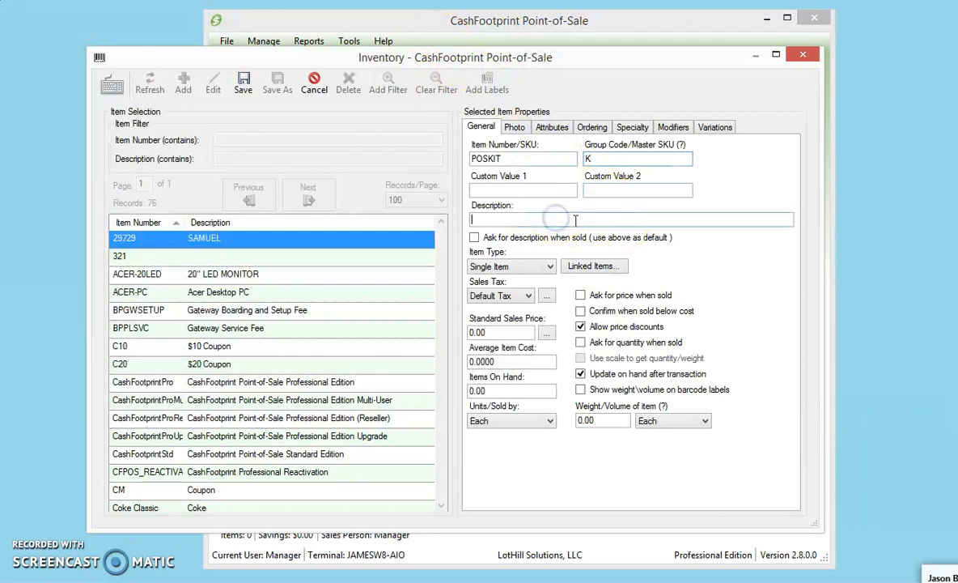
text(POS Kit #1)
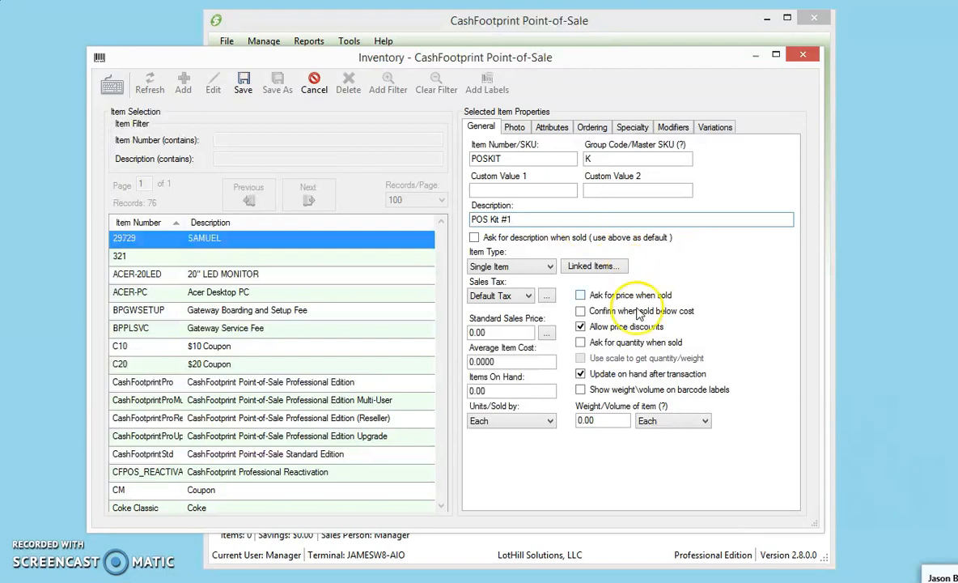
click(551, 267)
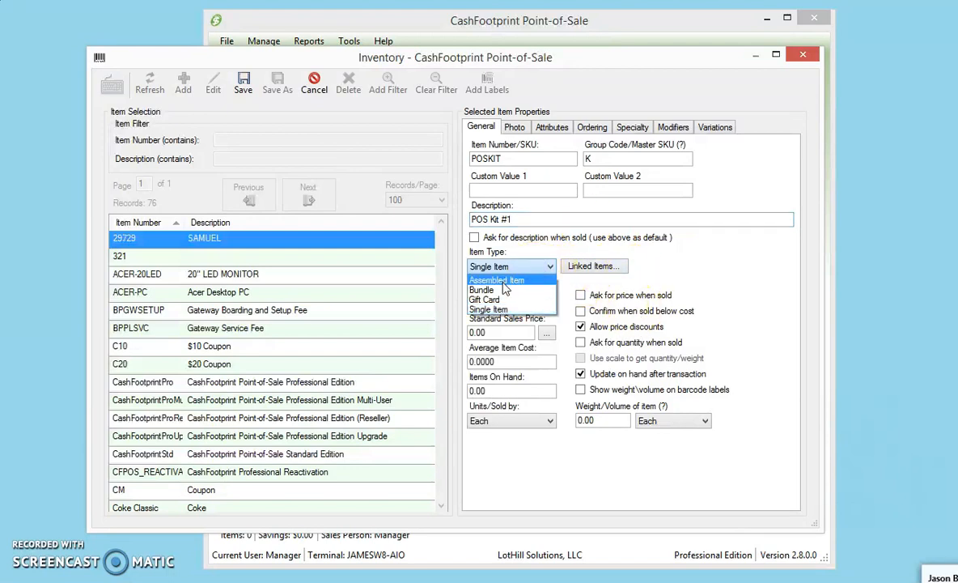
click(501, 280)
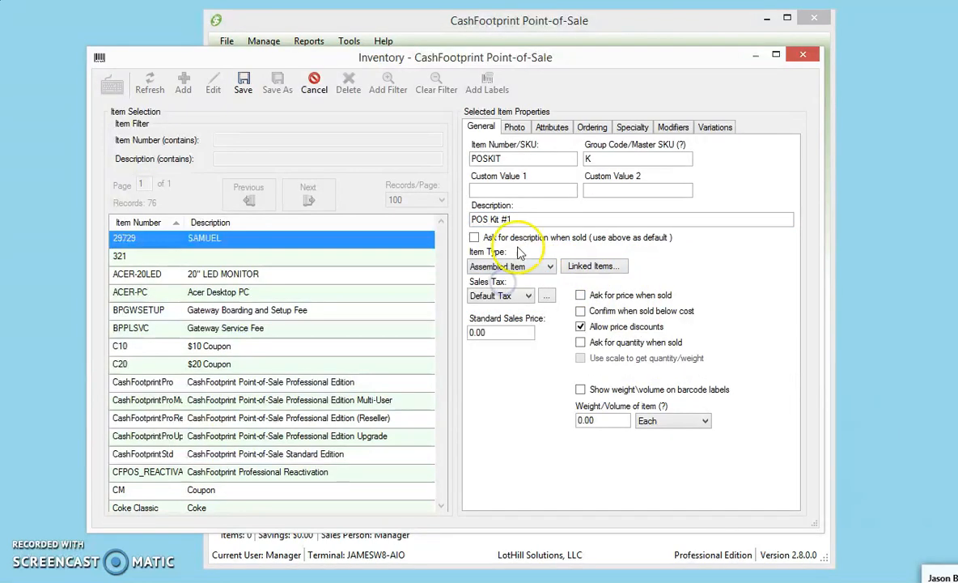
Save the new kit and link the Acer Desktop PC to it from a search of the Hardware category.
click(589, 272)
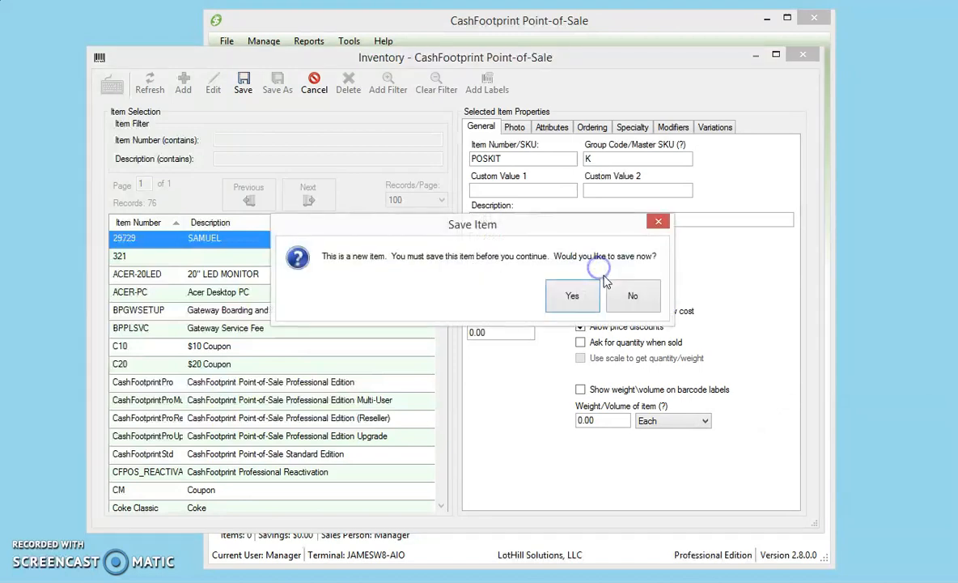
click(580, 300)
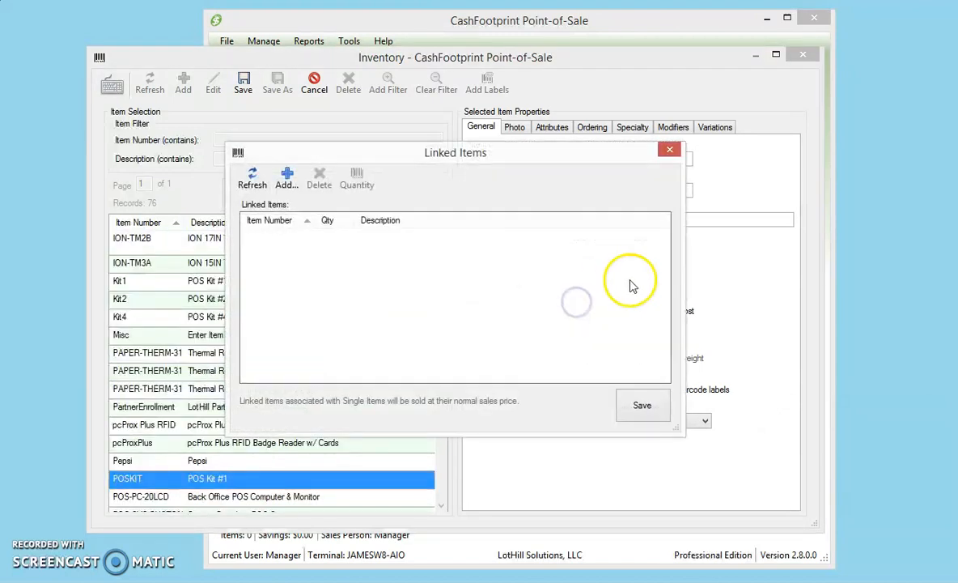
click(288, 185)
click(247, 438)
click(182, 176)
click(266, 433)
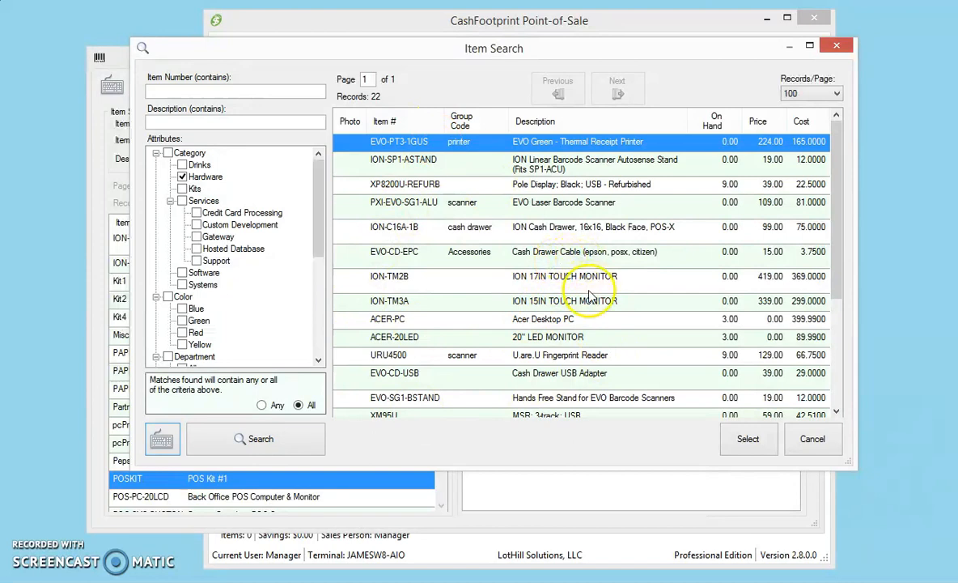
click(546, 320)
double_click(547, 320)
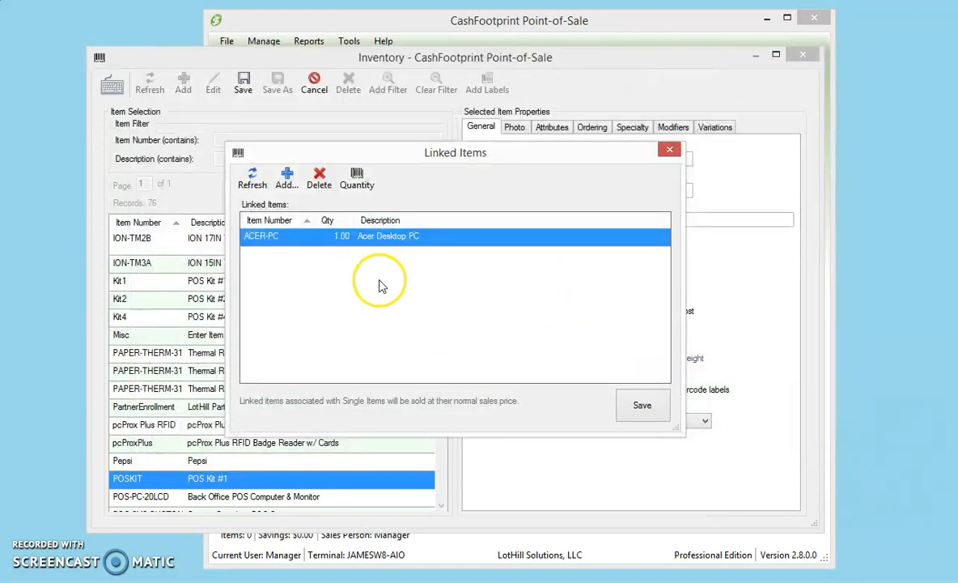
Link the ION 17IN TOUCH MONITOR from the Hardware category to the kit and save the linked items.
click(280, 170)
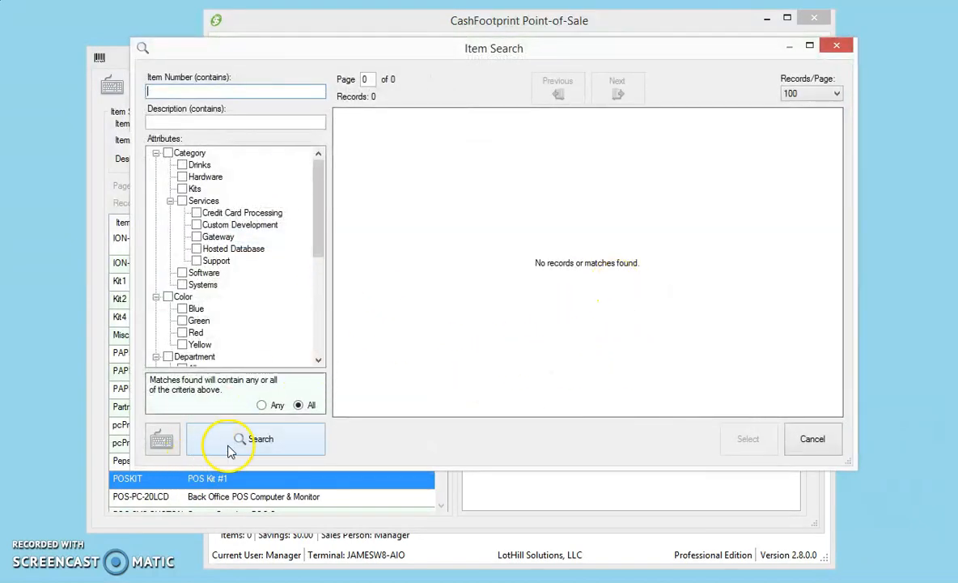
click(182, 177)
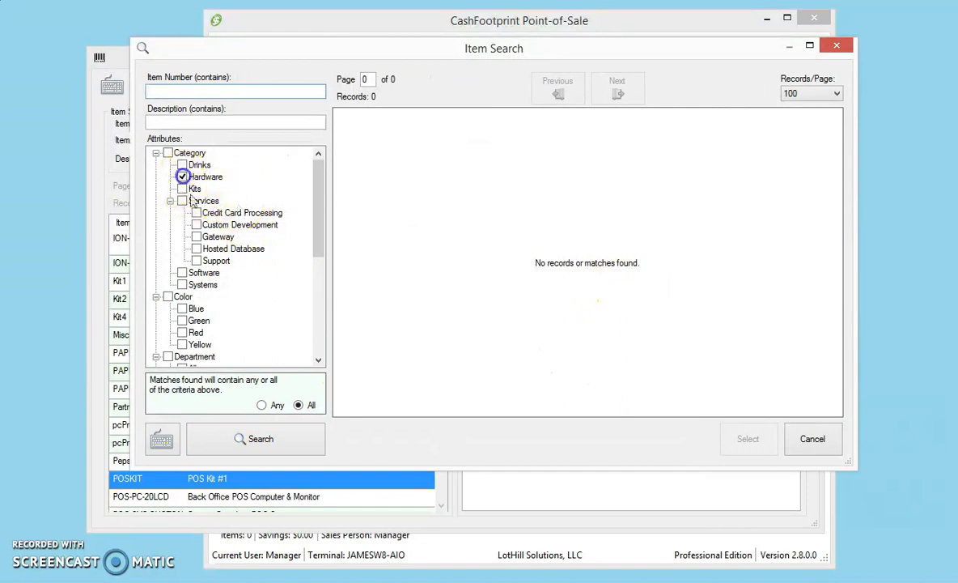
click(242, 439)
double_click(576, 278)
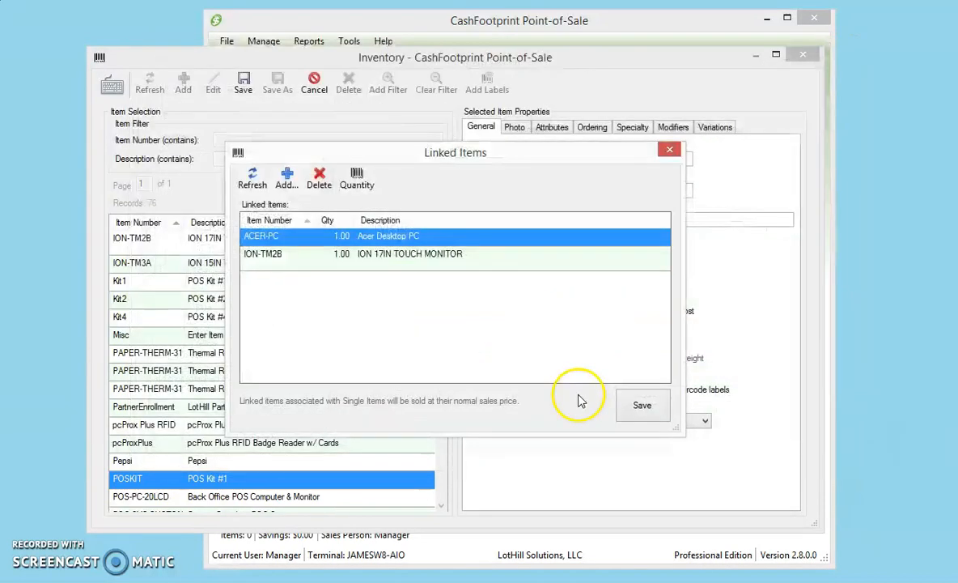
click(642, 406)
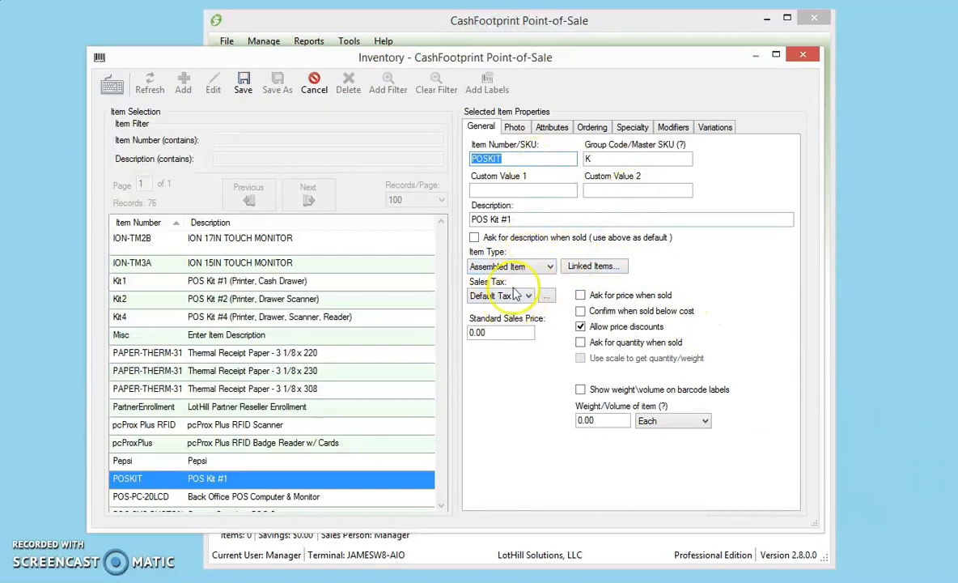
Set the kit's standard sales price to 1379 and look over its attribute options.
drag(495, 332, 415, 321)
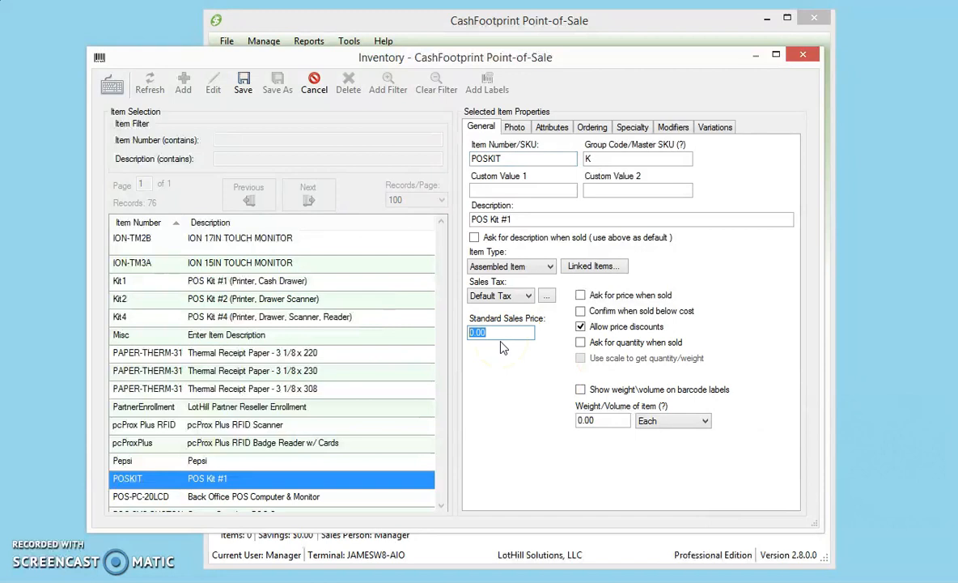
text(1379)
click(537, 416)
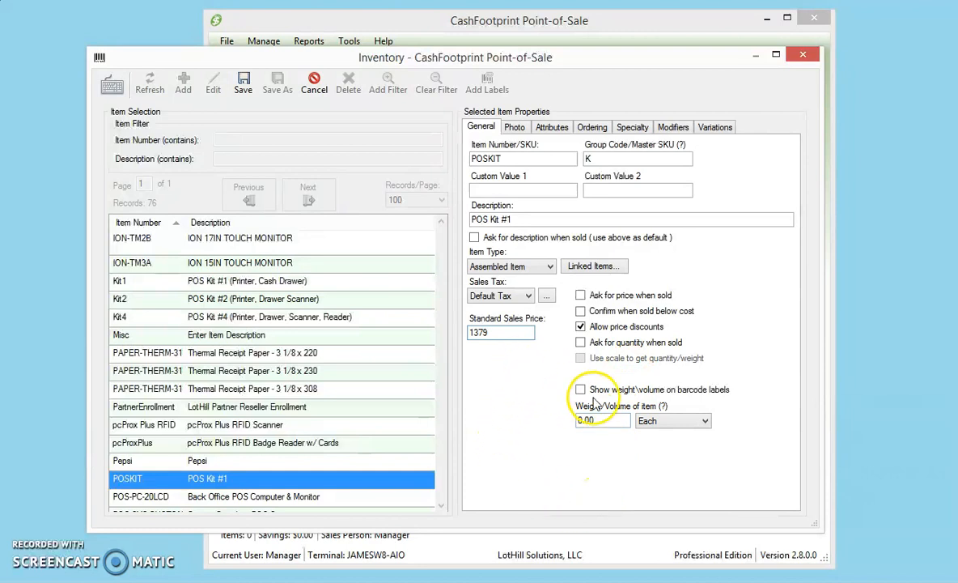
click(552, 127)
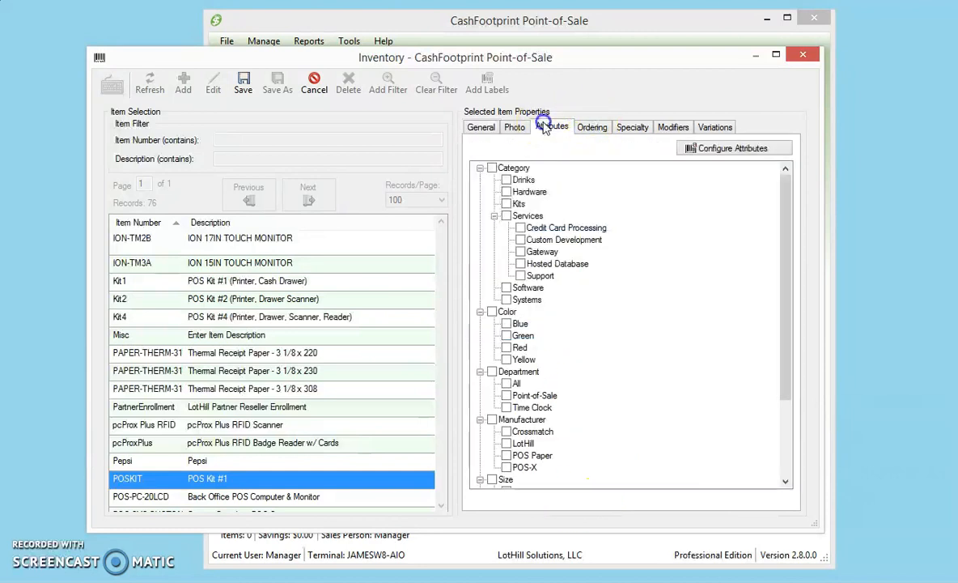
click(481, 126)
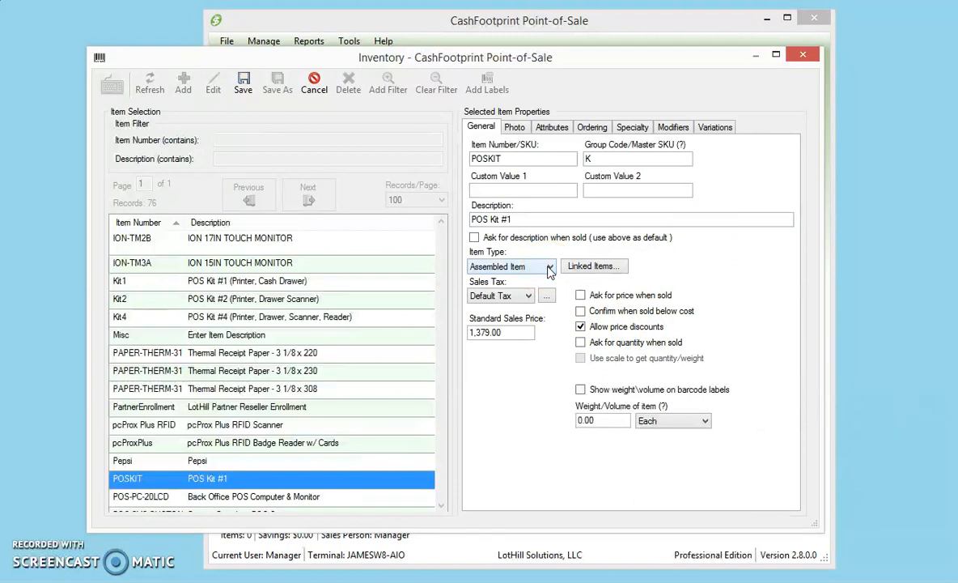
Reopen the kit's linked items and set the Acer Desktop PC quantity to 2.
click(592, 266)
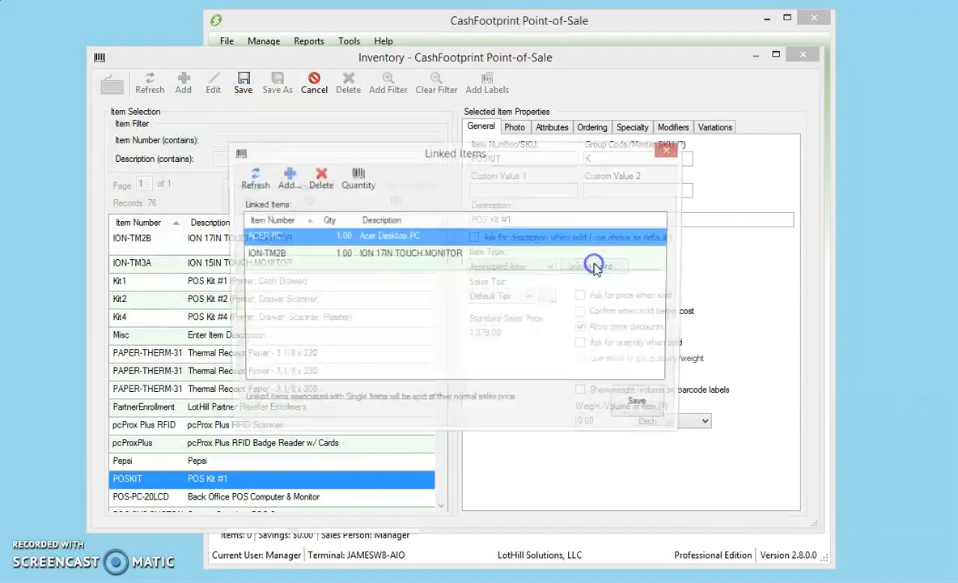
click(342, 237)
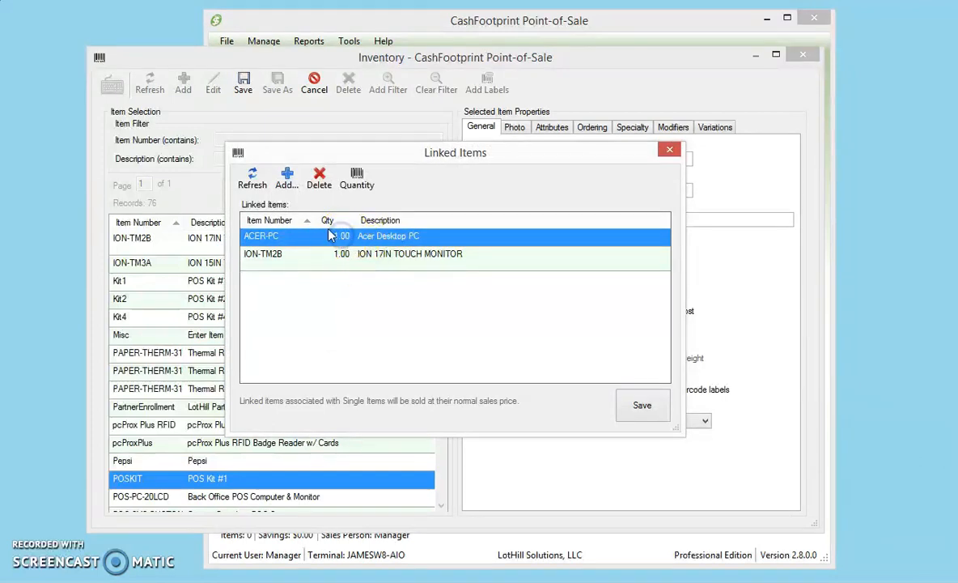
click(355, 180)
click(423, 304)
click(421, 419)
Set the ION 17IN TOUCH MONITOR quantity to 2 and save the linked items.
click(303, 253)
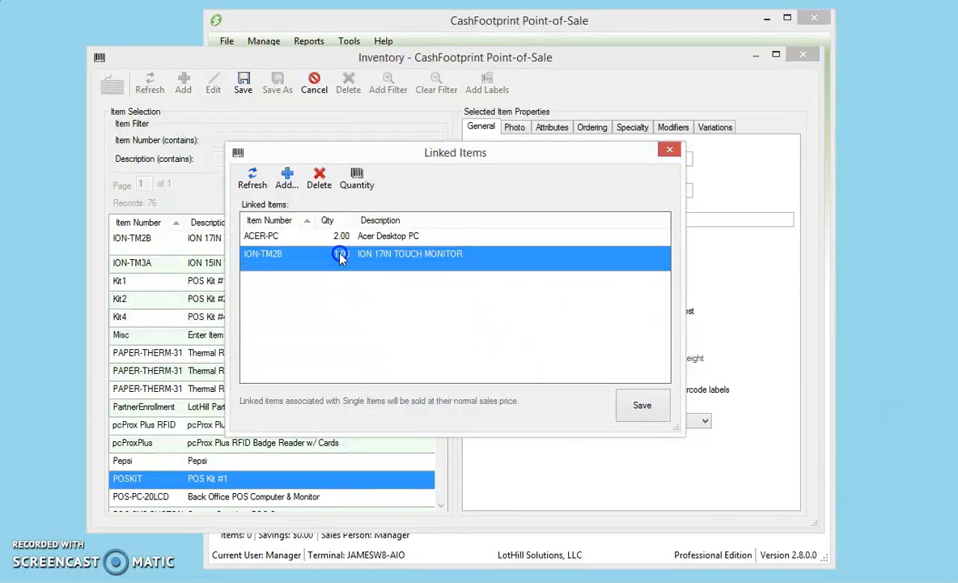
click(358, 178)
click(431, 307)
click(416, 418)
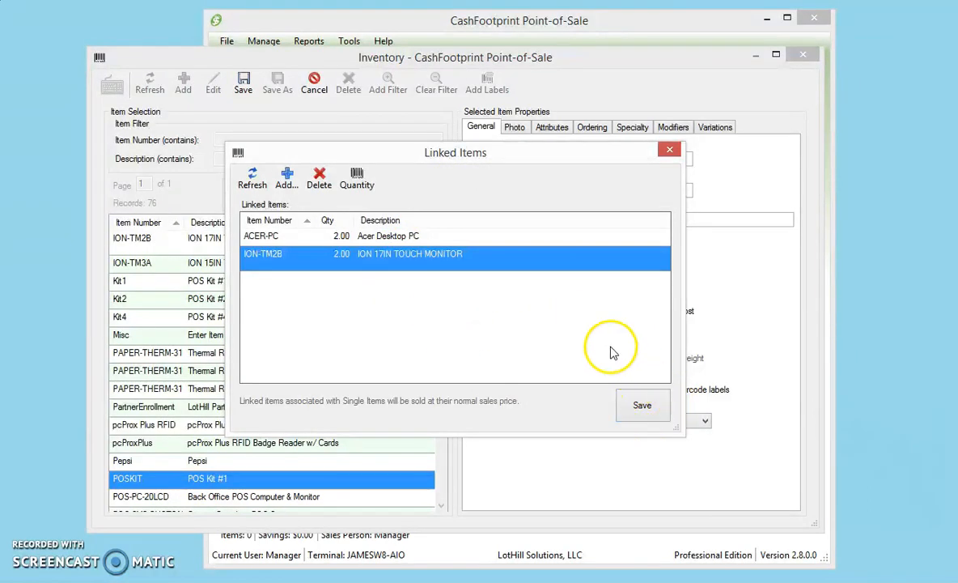
click(637, 404)
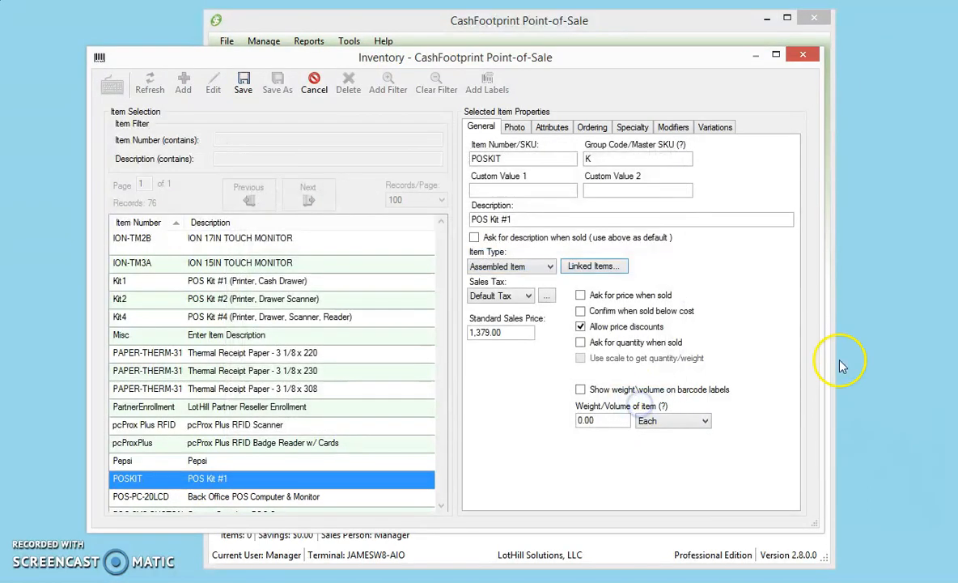
Review the kit's linked items and their quantities.
click(592, 267)
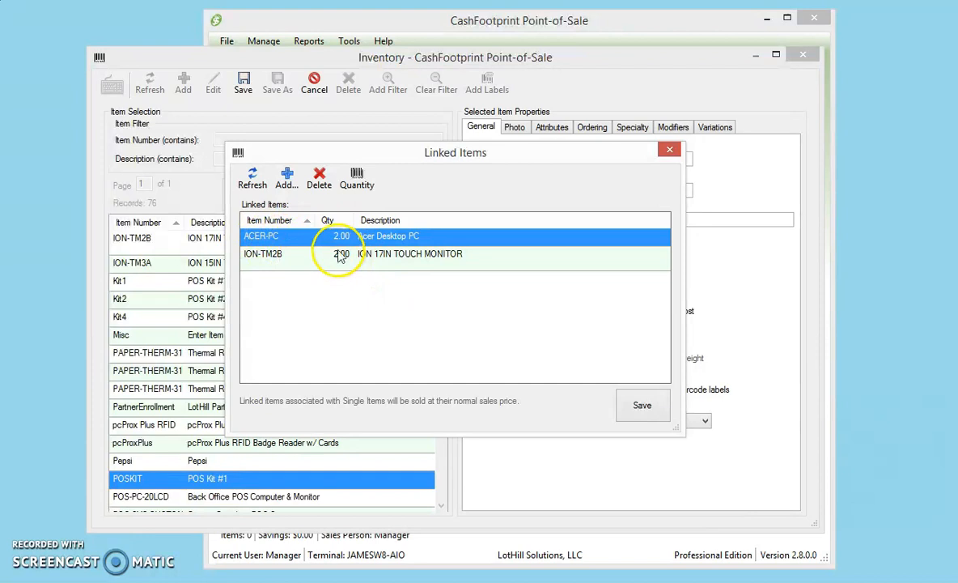
click(670, 149)
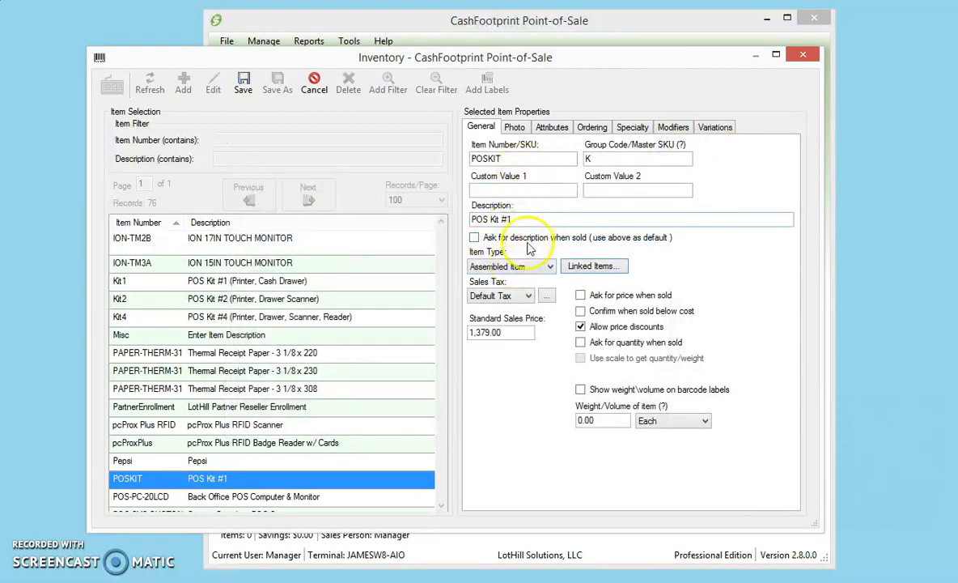
click(591, 266)
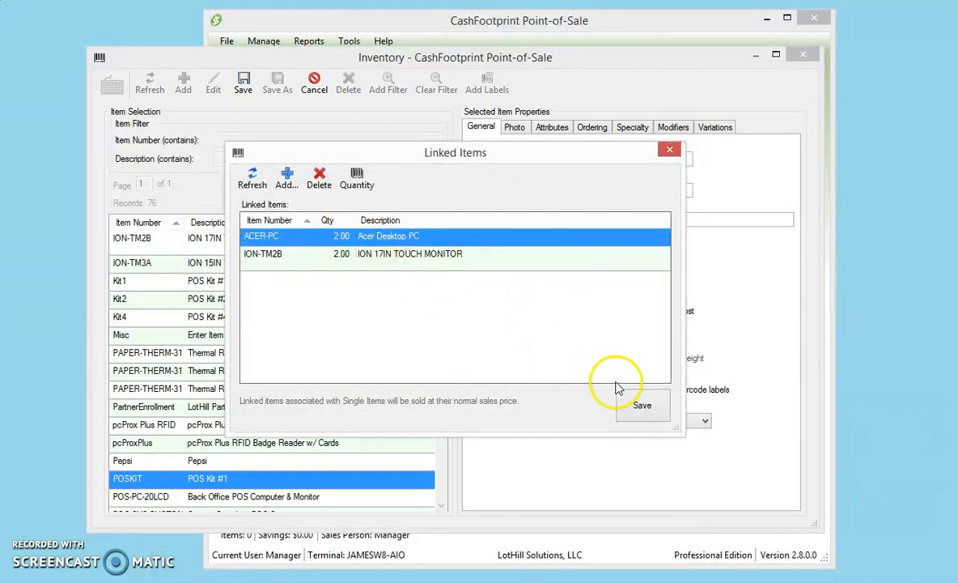
click(644, 403)
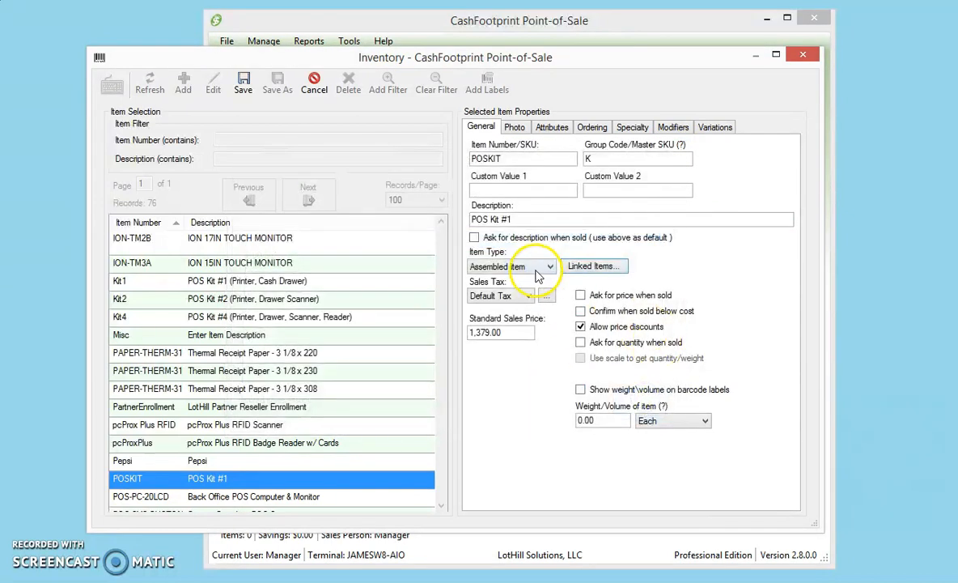
Try the Bundle item type on the kit, then restore Assembled Item.
click(535, 266)
click(512, 290)
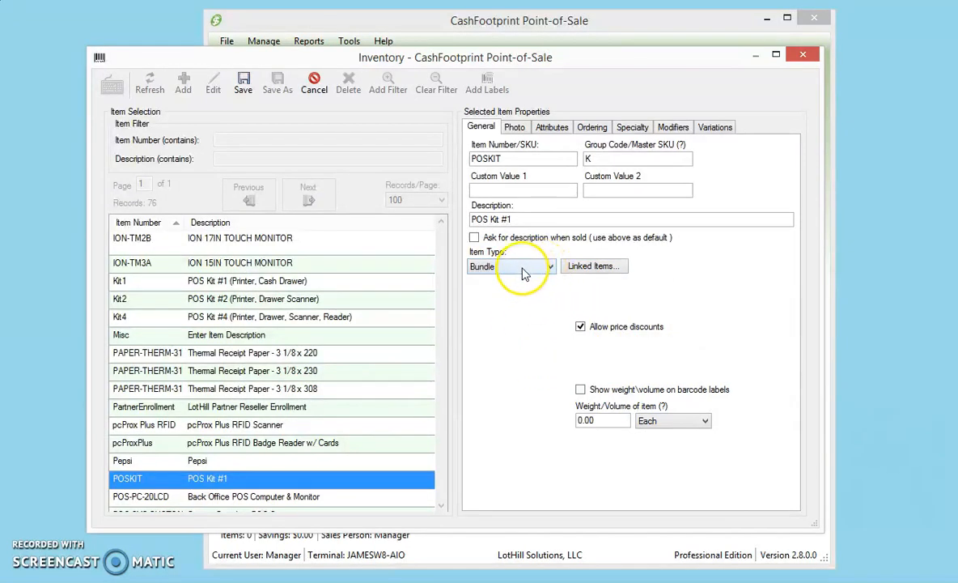
click(530, 314)
click(528, 269)
click(504, 278)
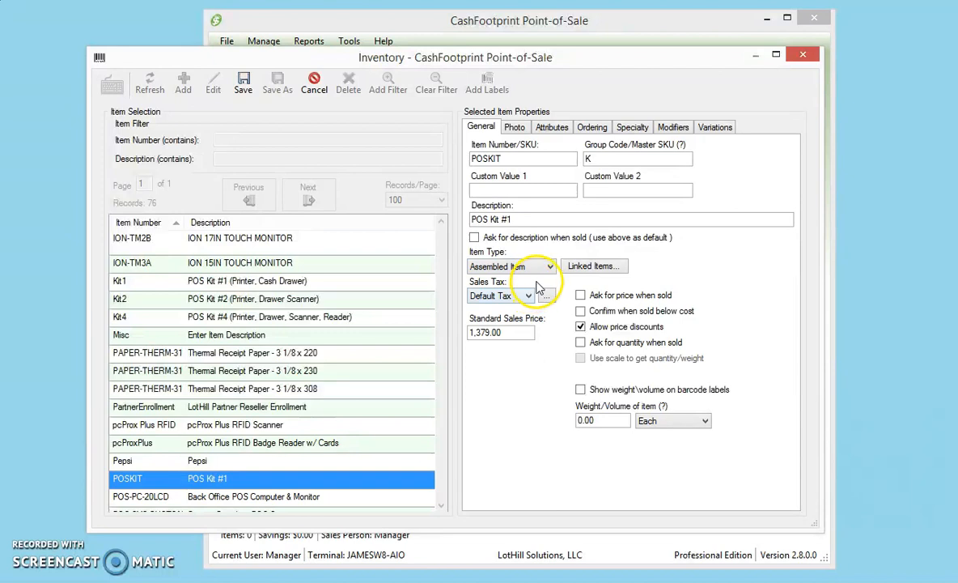
drag(566, 220, 429, 230)
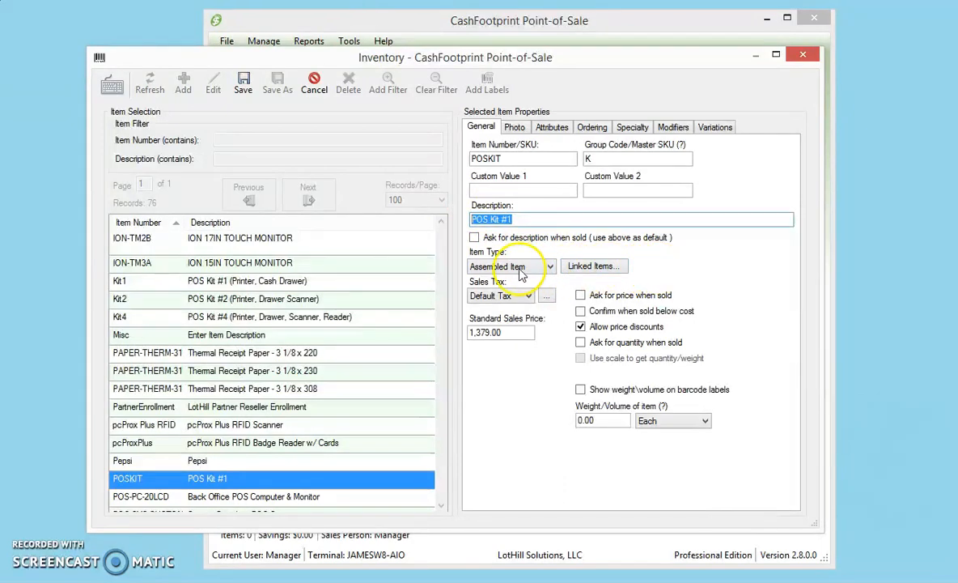
Save the kit item's changes and close the inventory to return to the sale screen.
click(243, 85)
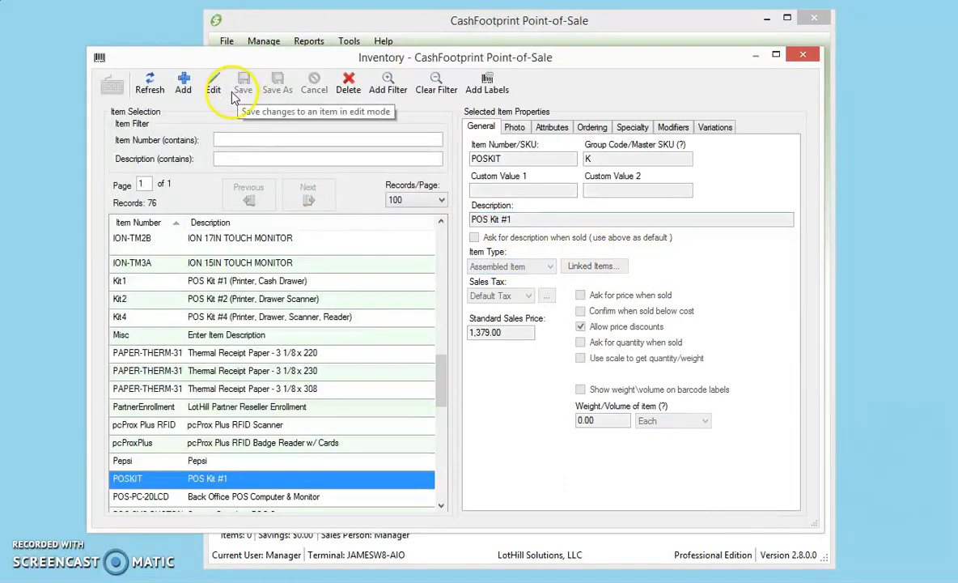
click(804, 55)
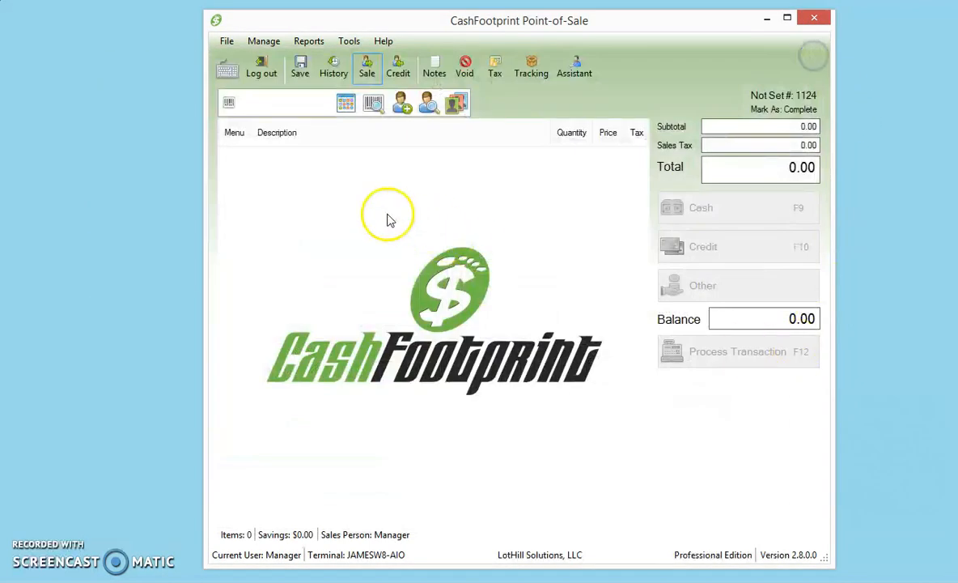
Add POS Kit #1 to the sale using the code k and set its quantity to 5.
click(286, 102)
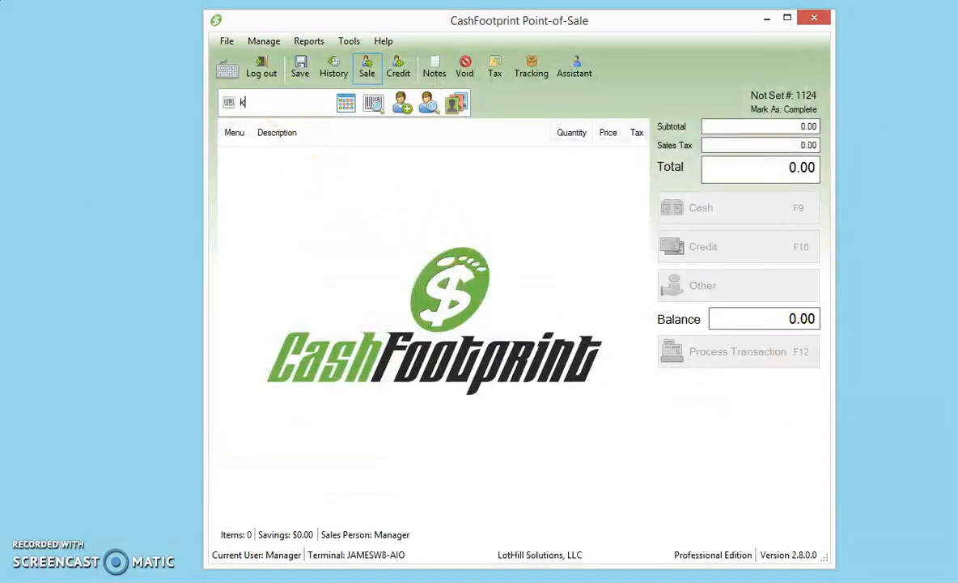
text(k)
key(Return)
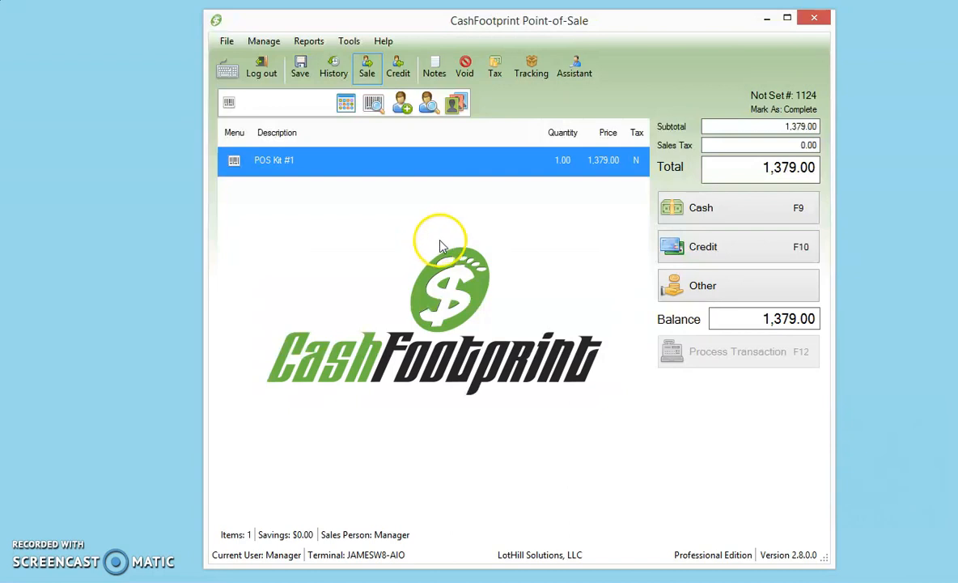
click(566, 160)
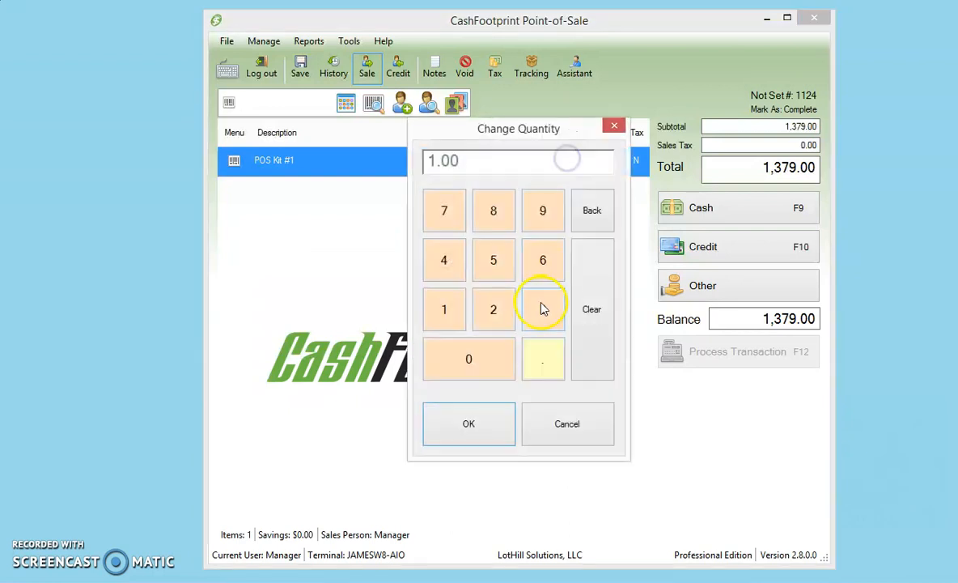
click(494, 260)
click(488, 420)
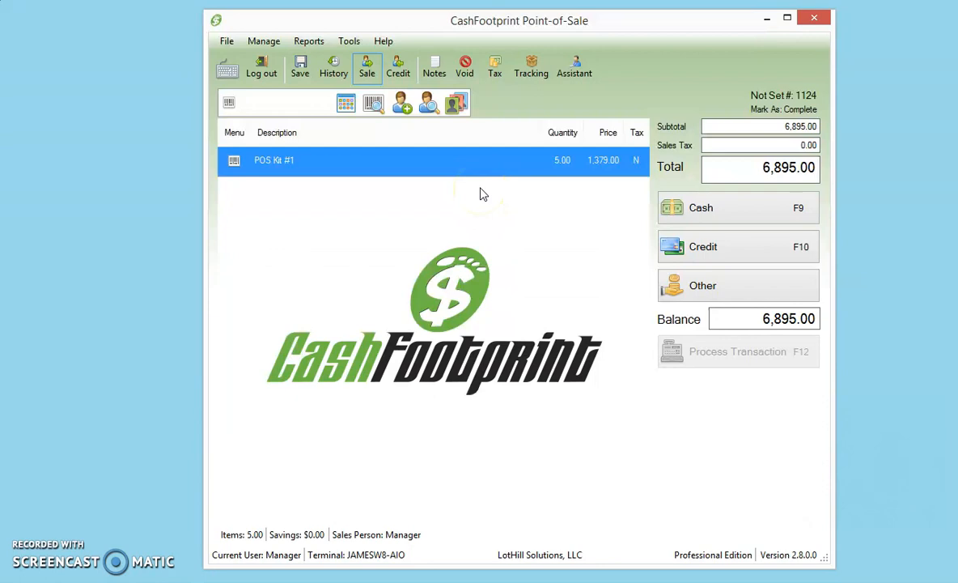
Add five more POS Kit #1 lines to the sale and set the first line's quantity to 1.
key(Return)
key(Return)
key(Return)
key(Return)
key(Return)
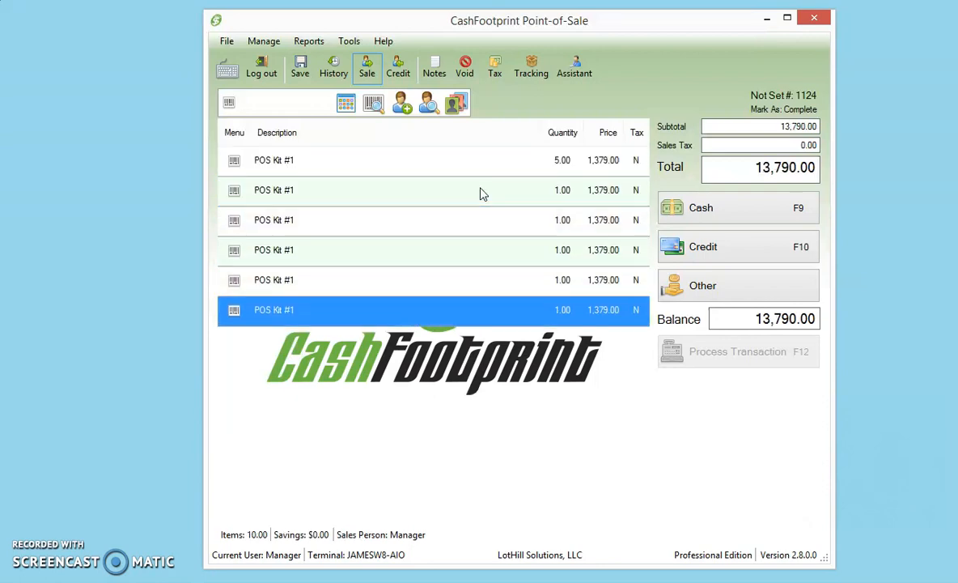
double_click(559, 159)
click(447, 310)
click(468, 423)
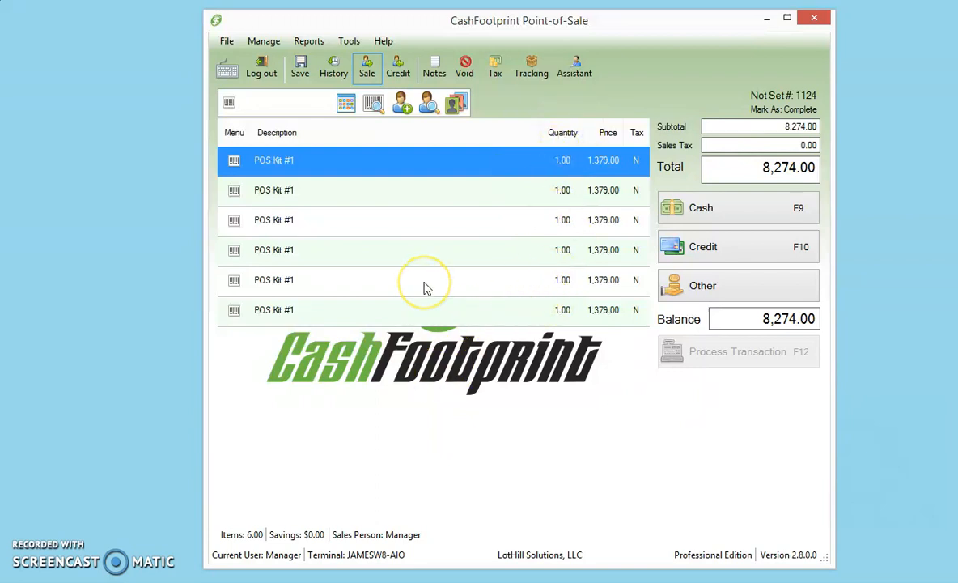
Add four more single-quantity POS Kit #1 lines to the sale.
key(Return)
key(Return)
key(Return)
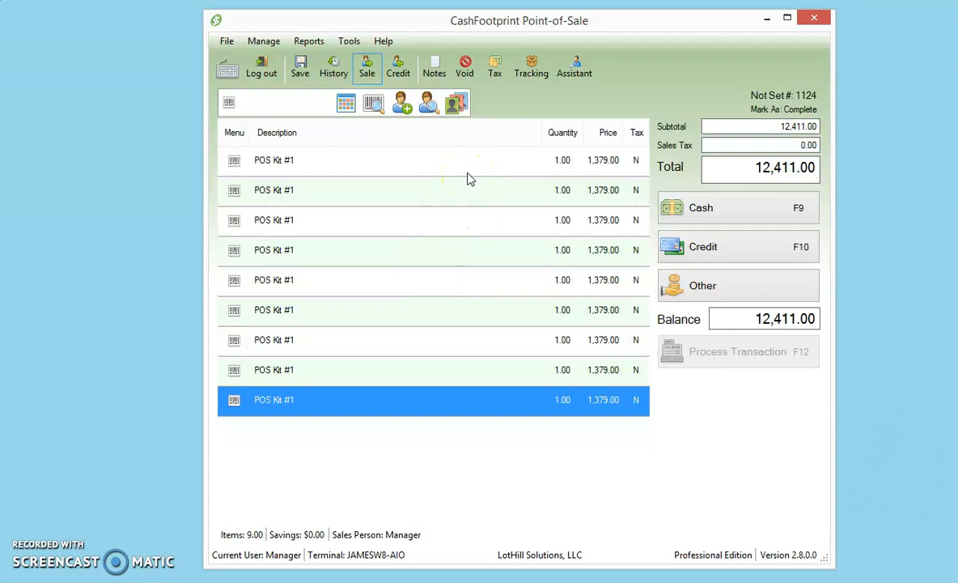
double_click(564, 158)
click(565, 419)
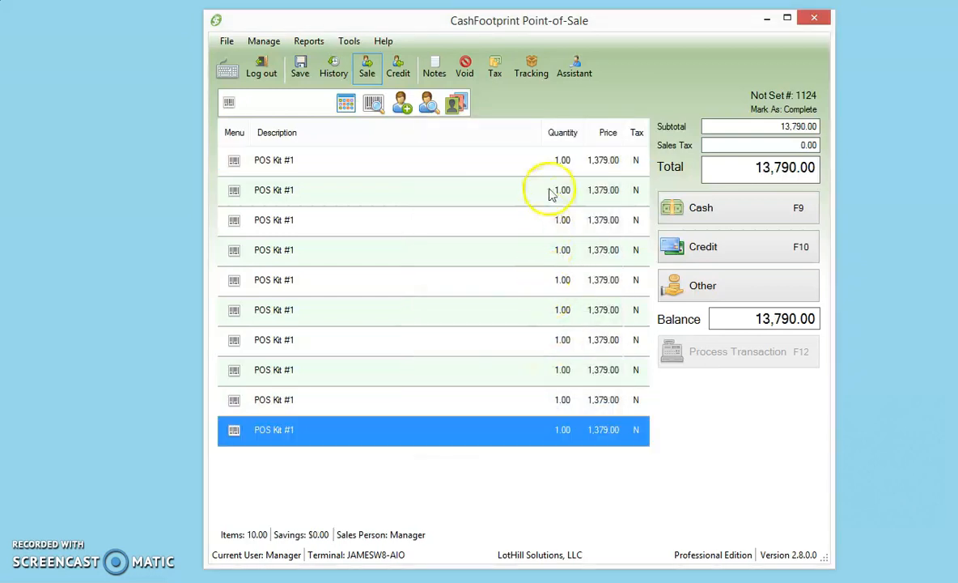
double_click(557, 163)
click(560, 430)
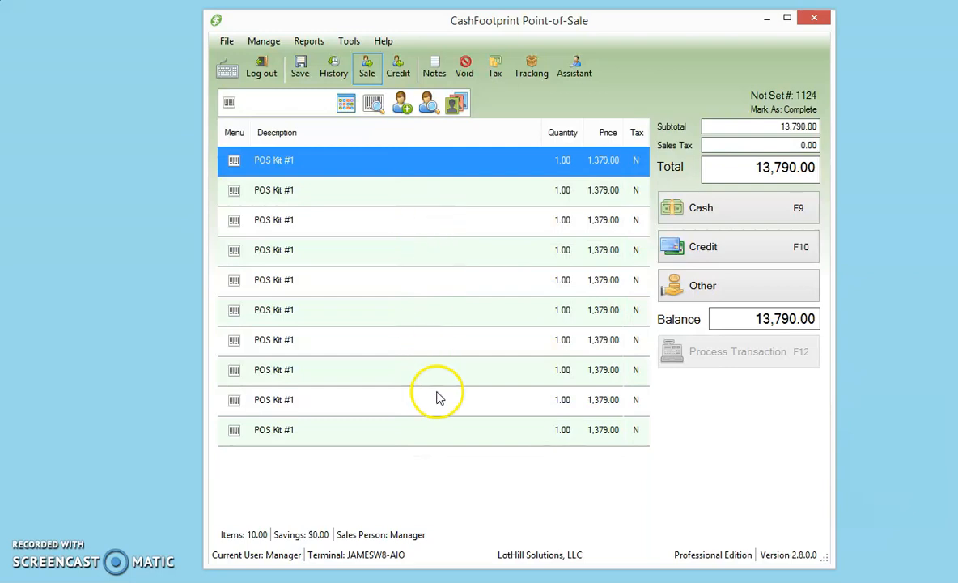
Delete all POS Kit #1 lines from the current transaction.
shift+click(440, 425)
key(Delete)
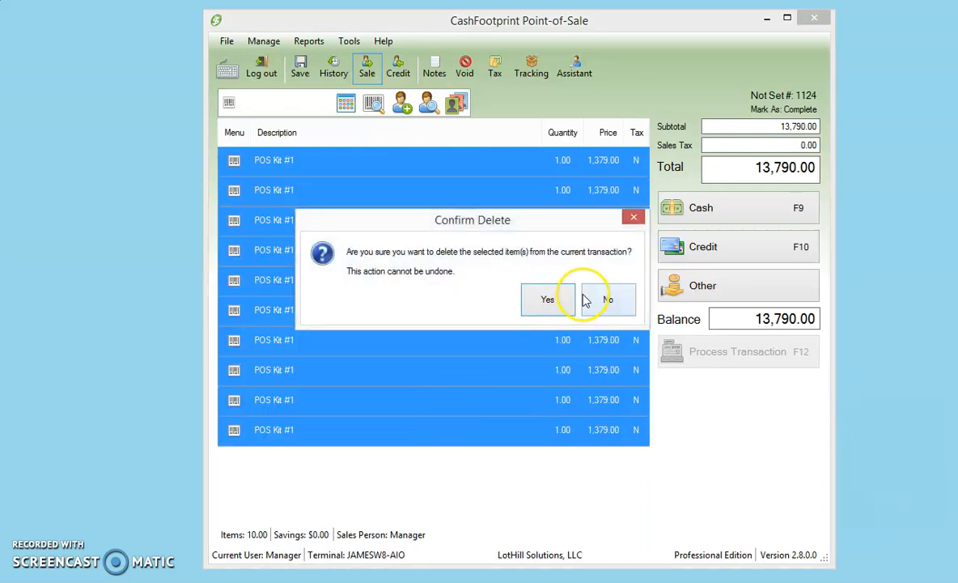
click(550, 299)
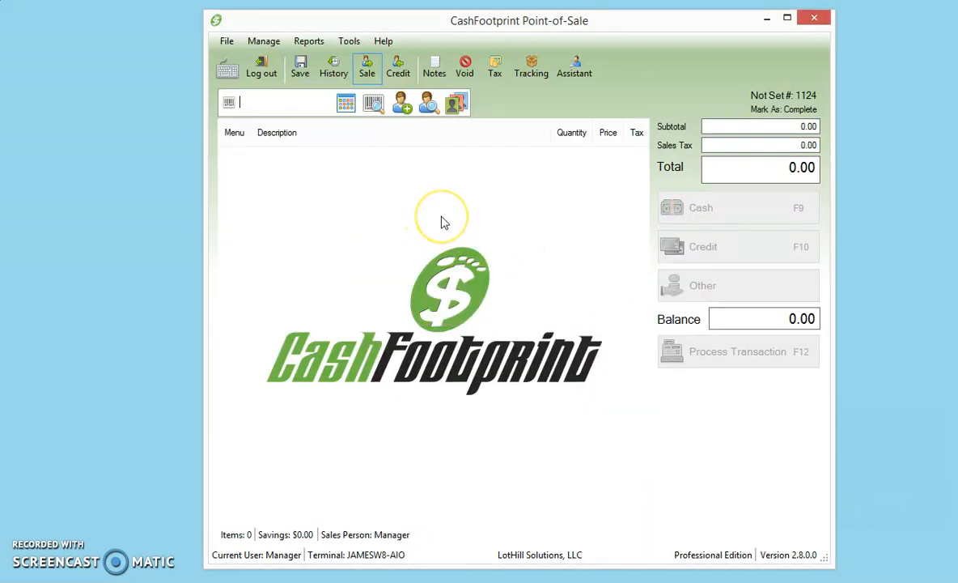
Add POS Kit #1 to the emptied sale as two separate lines.
key(Return)
key(Return)
key(Return)
key(Return)
key(Return)
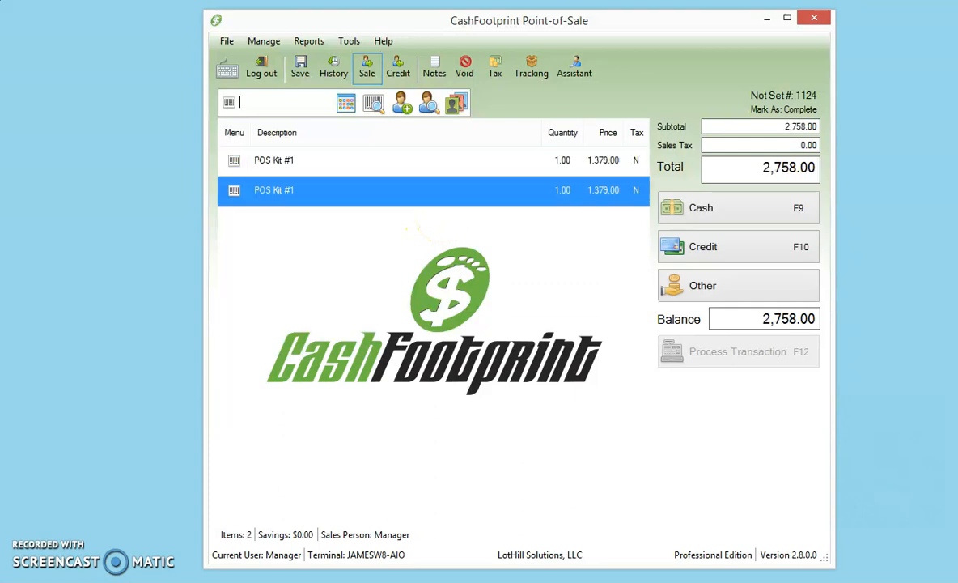